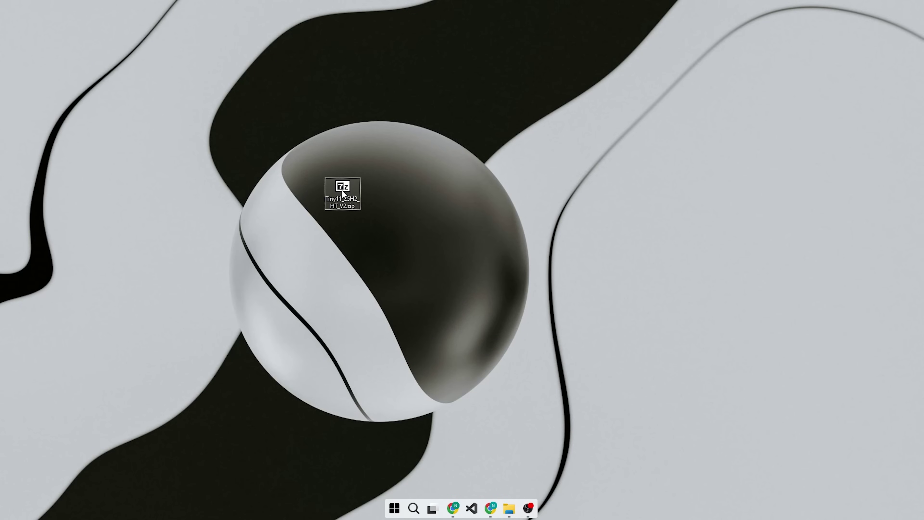
- Extract the Tiny11 zip with 7-Zip and open the resulting Tiny11_25H2_HT_V2 desktop folder
{"action": "right_click", "coordinate": [341, 189]}
{"action": "mouse_move", "coordinate": [396, 261]}
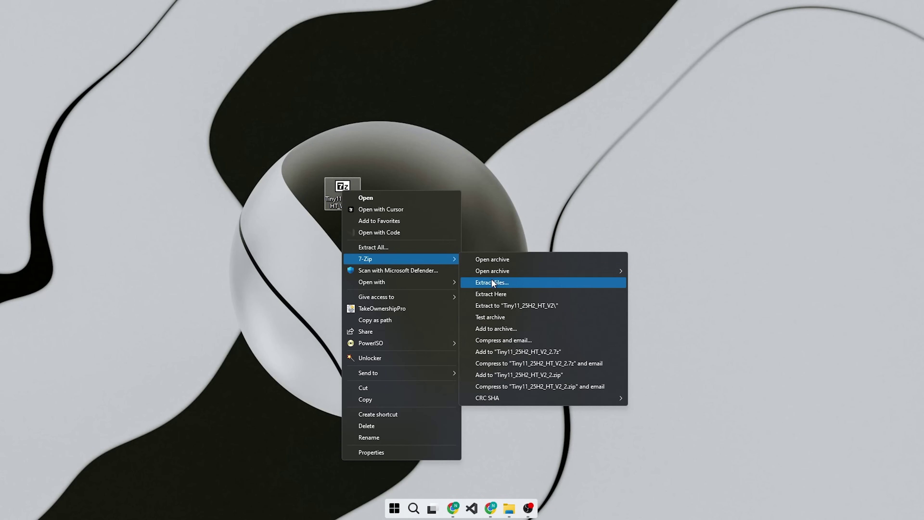
{"action": "left_click", "coordinate": [491, 279]}
{"action": "left_click", "coordinate": [445, 323]}
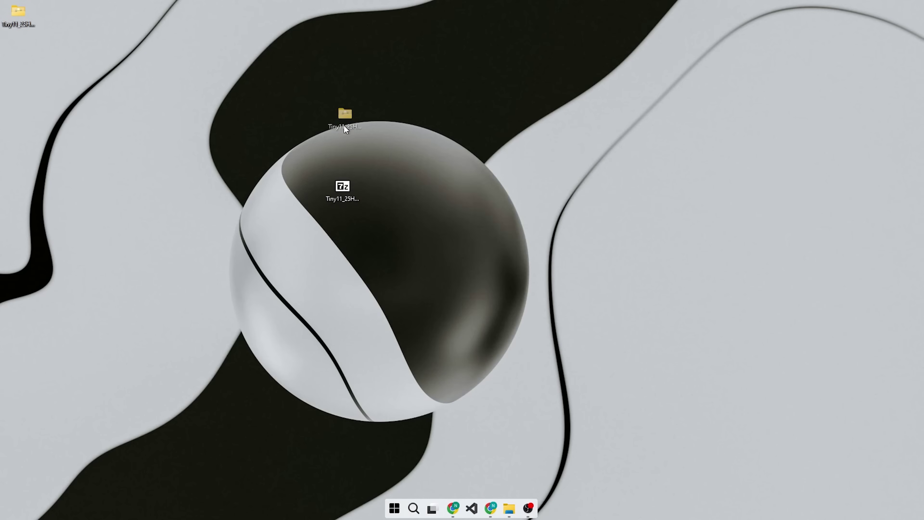
{"action": "double_click", "coordinate": [396, 200]}
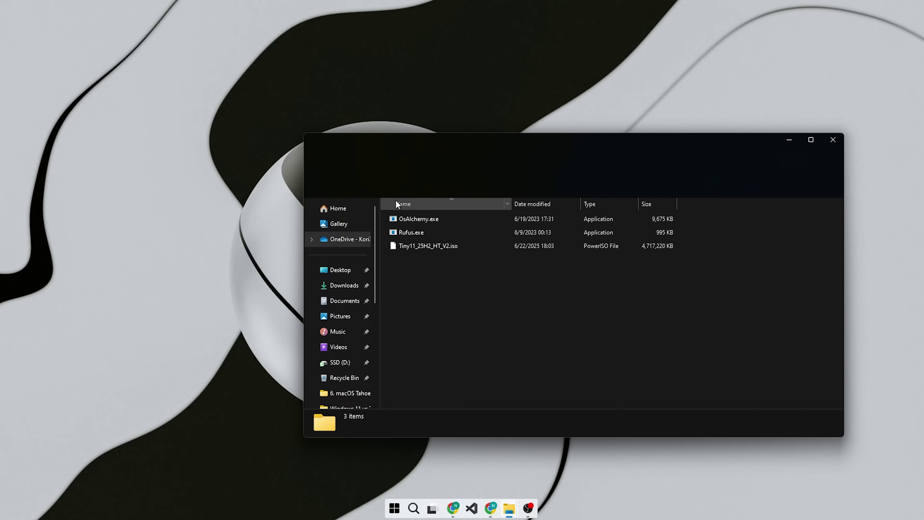
- Load Tiny11_25H2_HT_V2.iso in Rufus and write it to the USB drive, accepting the erase warning
{"action": "double_click", "coordinate": [424, 233]}
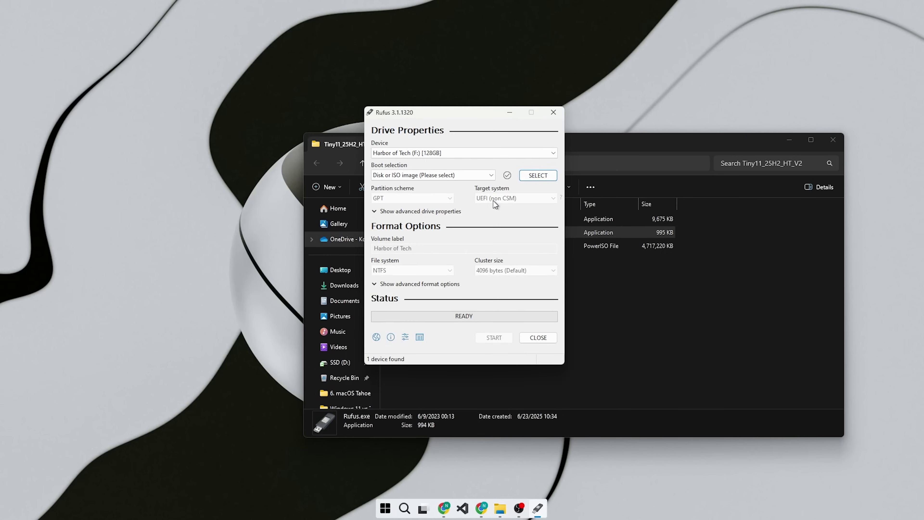
{"action": "left_click", "coordinate": [531, 176]}
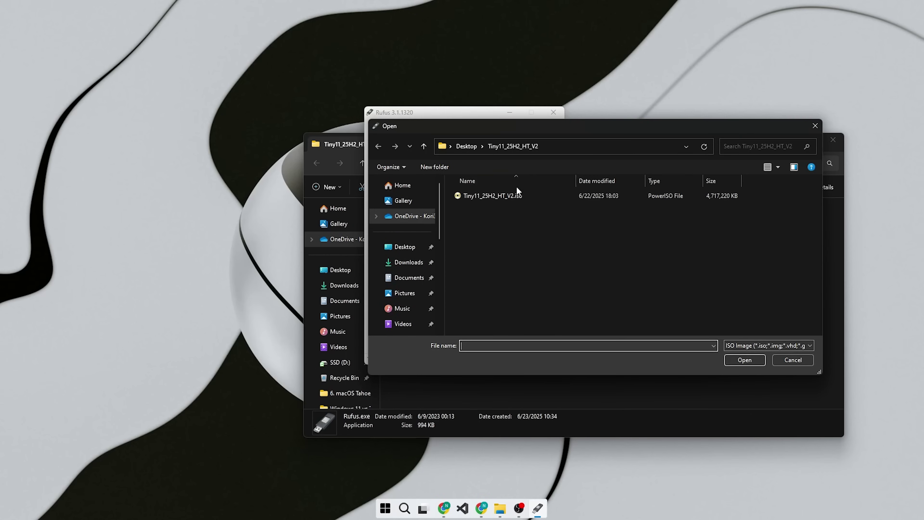
{"action": "double_click", "coordinate": [499, 196]}
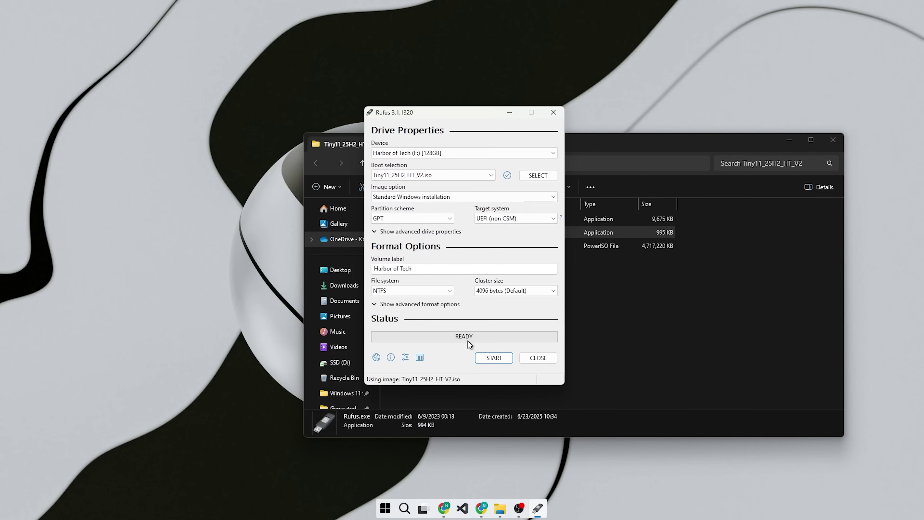
{"action": "left_click", "coordinate": [486, 358]}
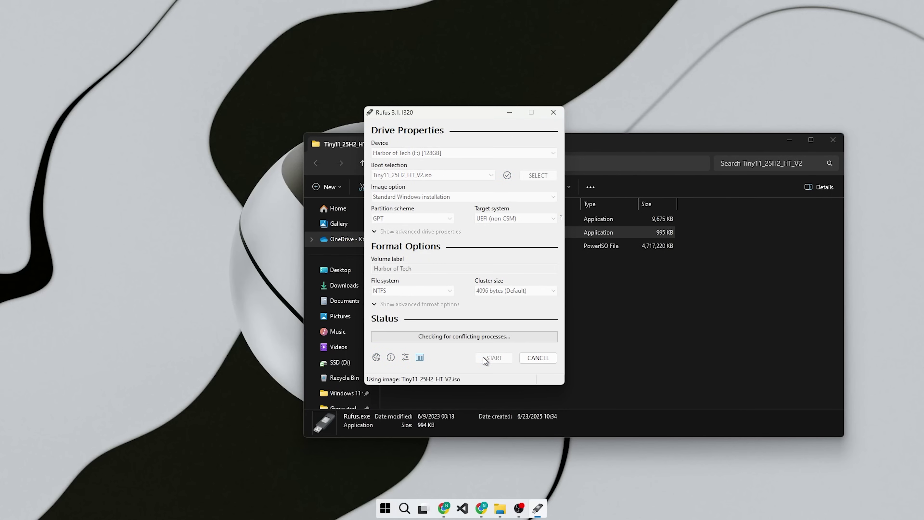
{"action": "left_click", "coordinate": [495, 301]}
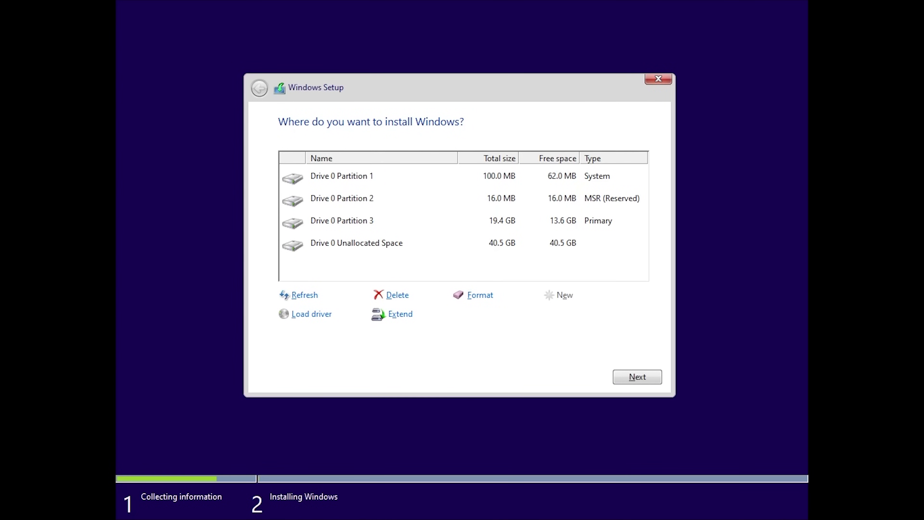
- Delete Drive 0 Partitions 3, 2 and 1, confirming each removal
{"action": "left_click", "coordinate": [364, 220]}
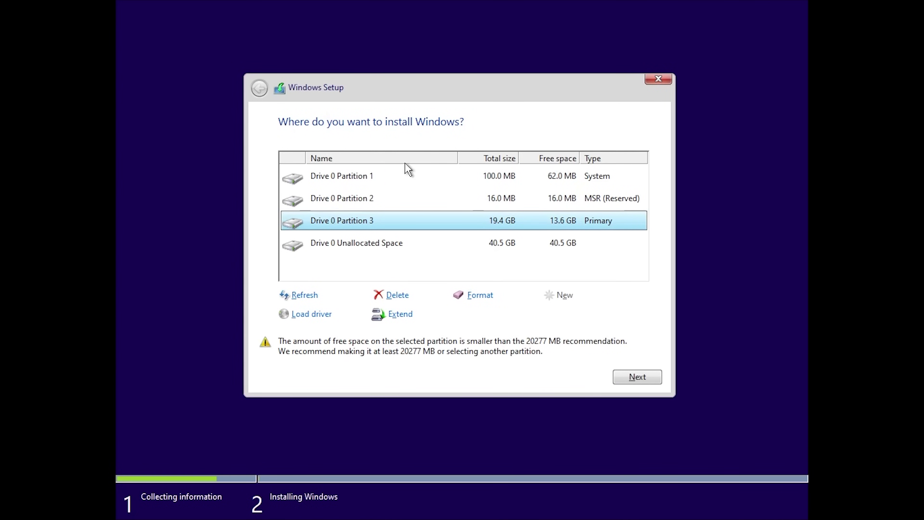
{"action": "left_click", "coordinate": [404, 295]}
{"action": "left_click", "coordinate": [548, 316]}
{"action": "left_click", "coordinate": [507, 198]}
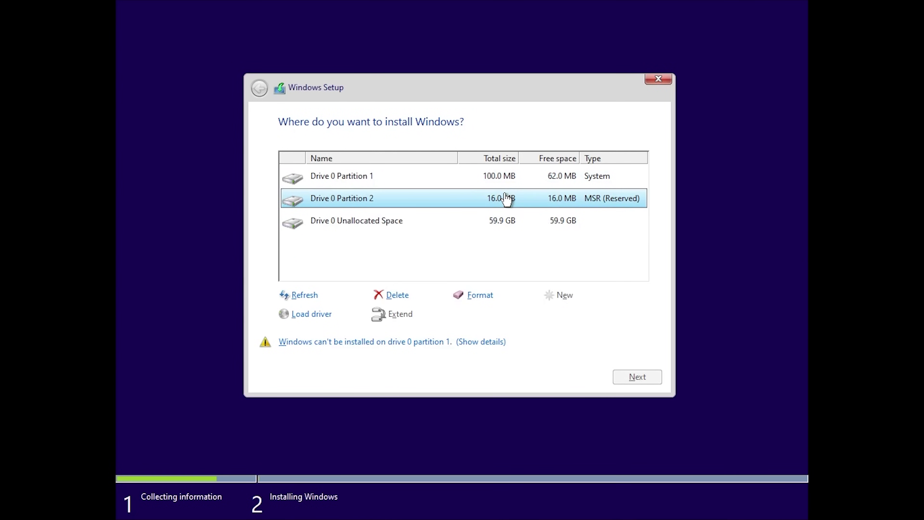
{"action": "left_click", "coordinate": [410, 297]}
{"action": "left_click", "coordinate": [544, 315]}
{"action": "left_click", "coordinate": [416, 298]}
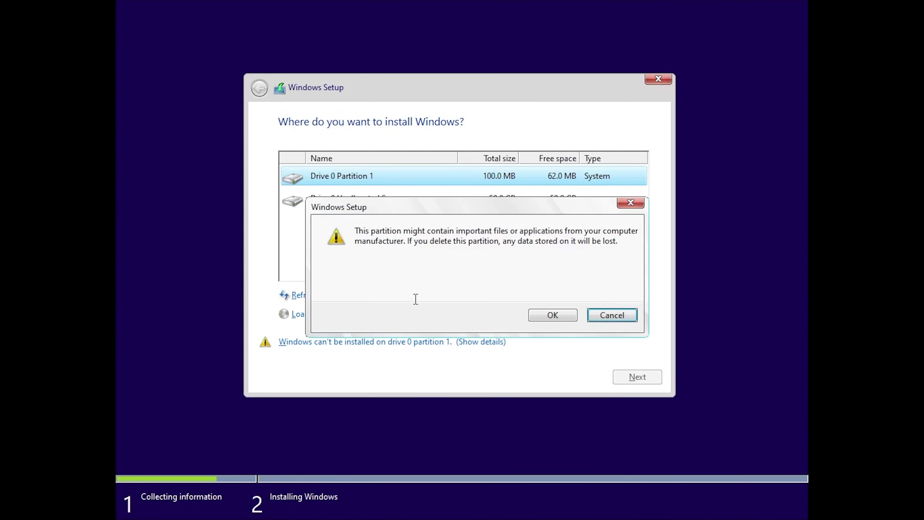
{"action": "left_click", "coordinate": [552, 316]}
- Create a new 19.4 GB partition in the unallocated space and install Windows onto it
{"action": "left_click", "coordinate": [559, 294]}
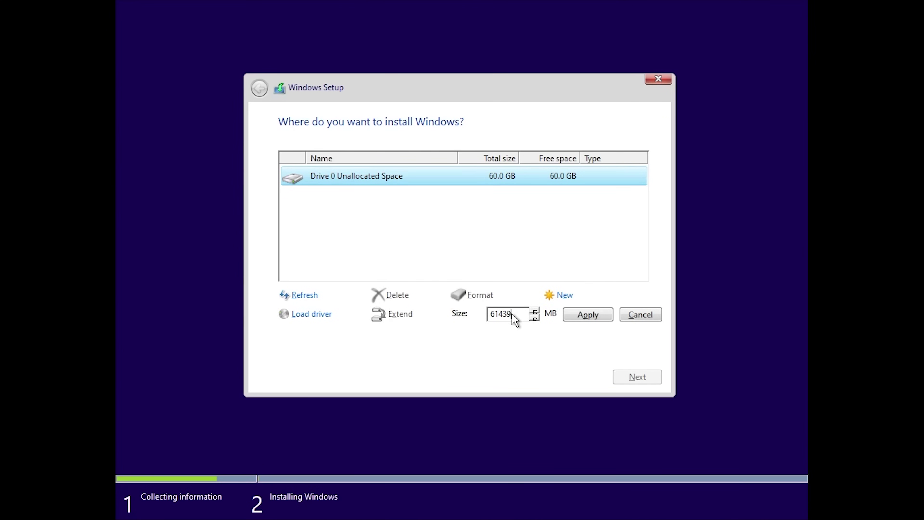
{"action": "left_click_drag", "start_coordinate": [511, 316], "coordinate": [423, 315]}
{"action": "type", "text": "20000"}
{"action": "left_click", "coordinate": [587, 314]}
{"action": "left_click", "coordinate": [553, 313]}
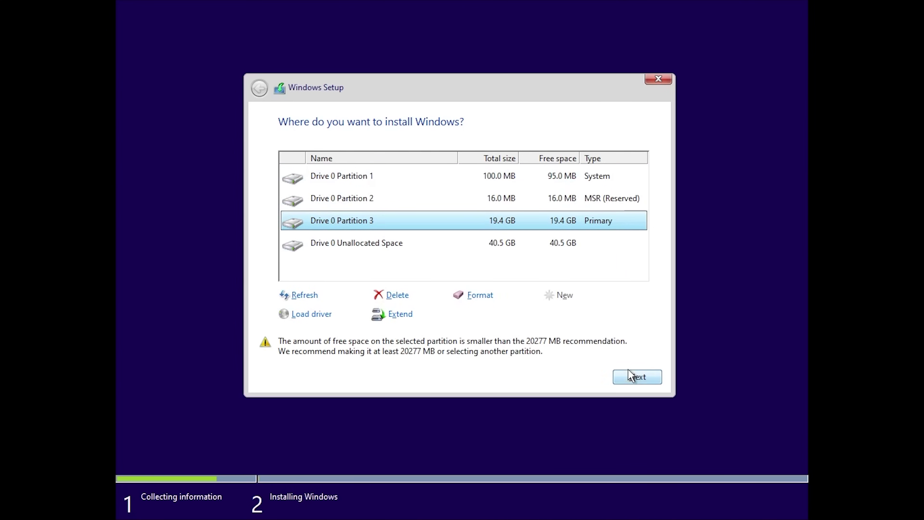
{"action": "left_click", "coordinate": [632, 375]}
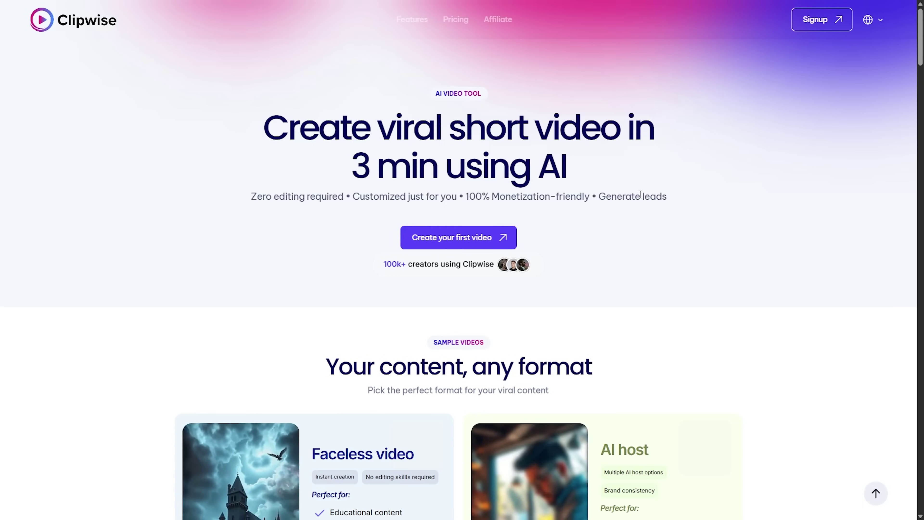
- Scroll down the Clipwise landing page past its three-step process and AI tool kit
{"action": "scroll", "coordinate": [835, 58], "scroll_direction": "down", "scroll_amount": 5}
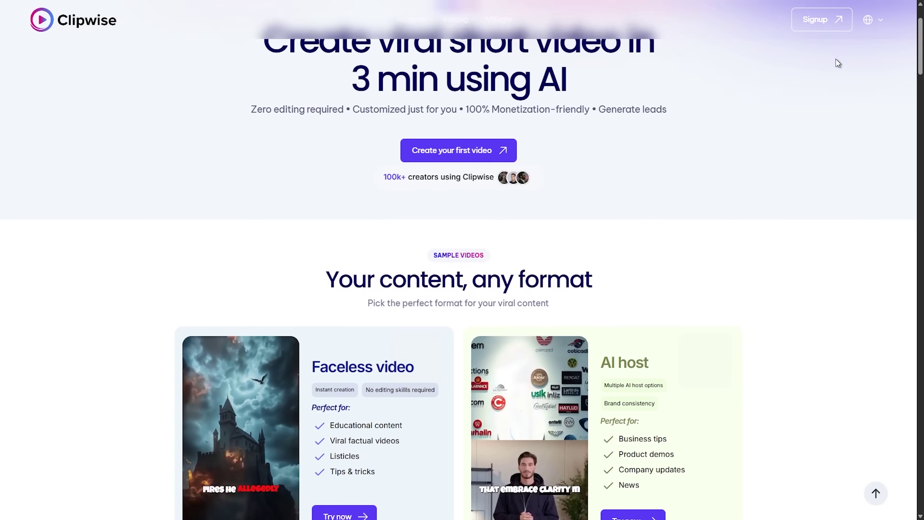
{"action": "scroll", "coordinate": [836, 59], "scroll_direction": "down", "scroll_amount": 7}
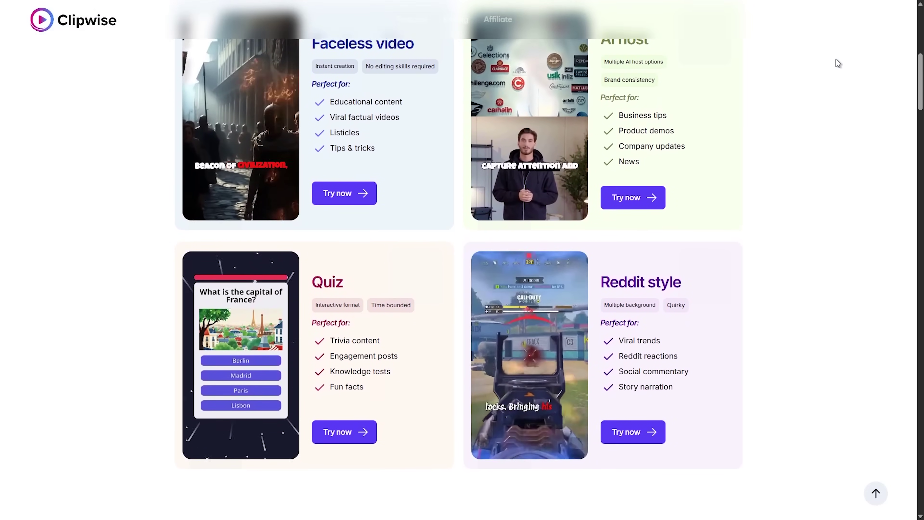
{"action": "scroll", "coordinate": [835, 60], "scroll_direction": "down", "scroll_amount": 6}
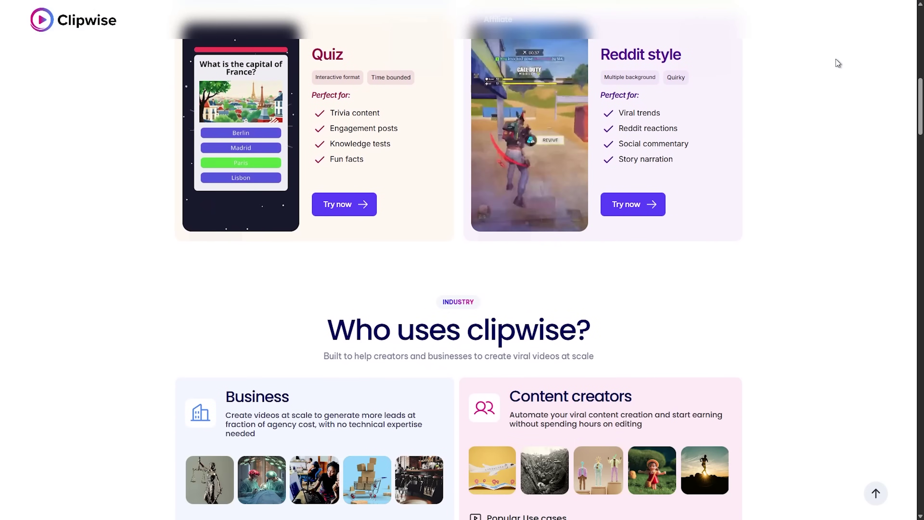
{"action": "scroll", "coordinate": [836, 60], "scroll_direction": "down", "scroll_amount": 5}
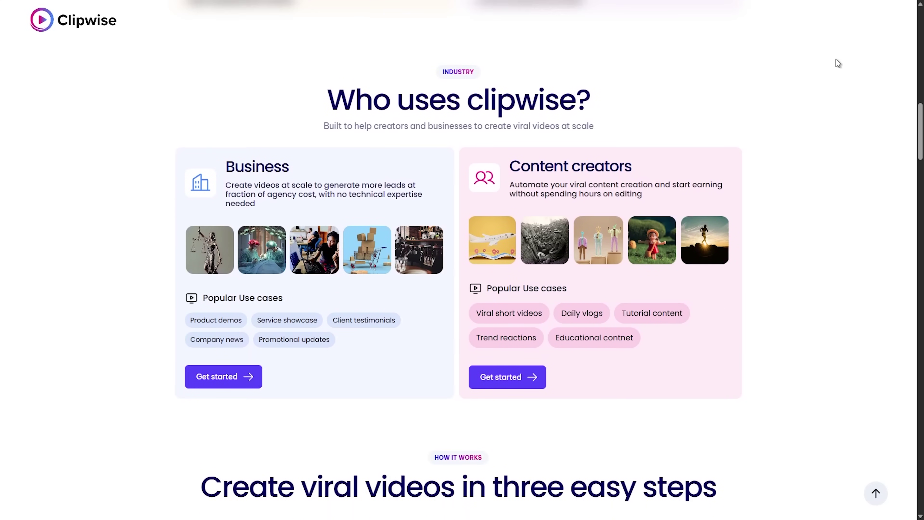
{"action": "scroll", "coordinate": [836, 59], "scroll_direction": "down", "scroll_amount": 3}
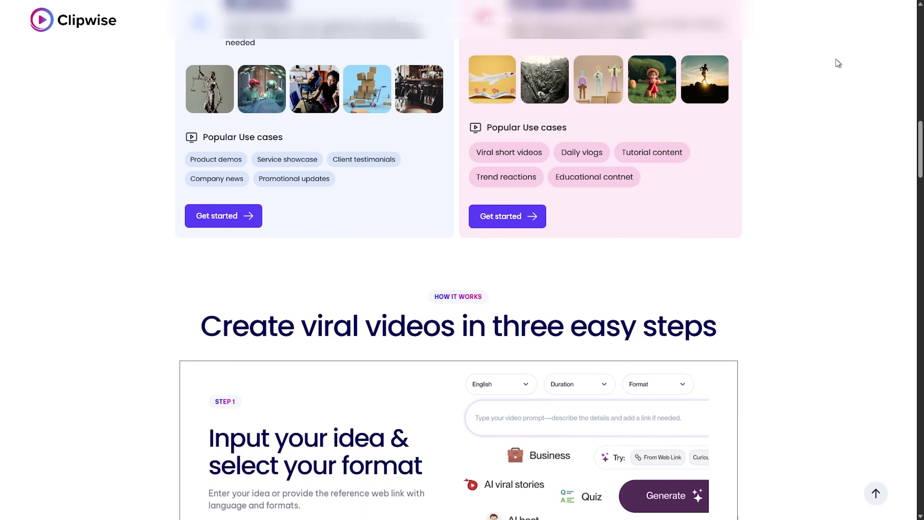
{"action": "scroll", "coordinate": [835, 59], "scroll_direction": "down", "scroll_amount": 5}
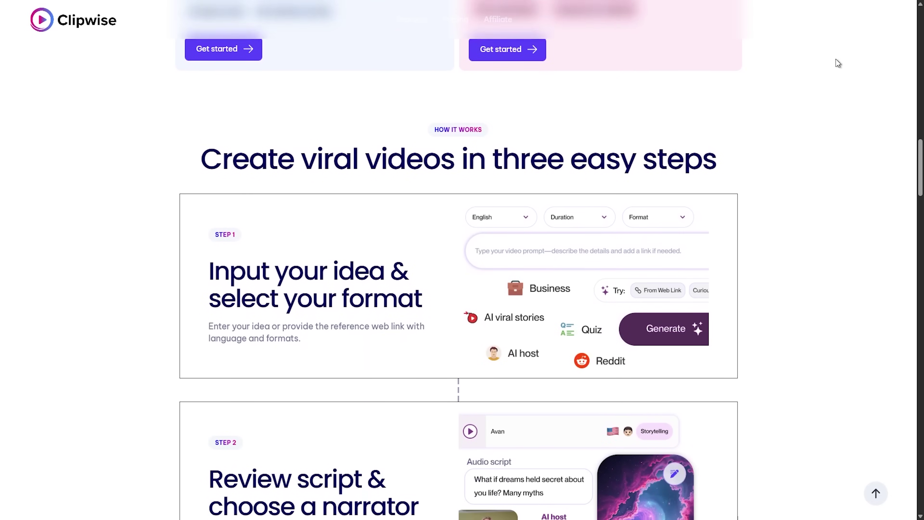
{"action": "scroll", "coordinate": [836, 59], "scroll_direction": "down", "scroll_amount": 4}
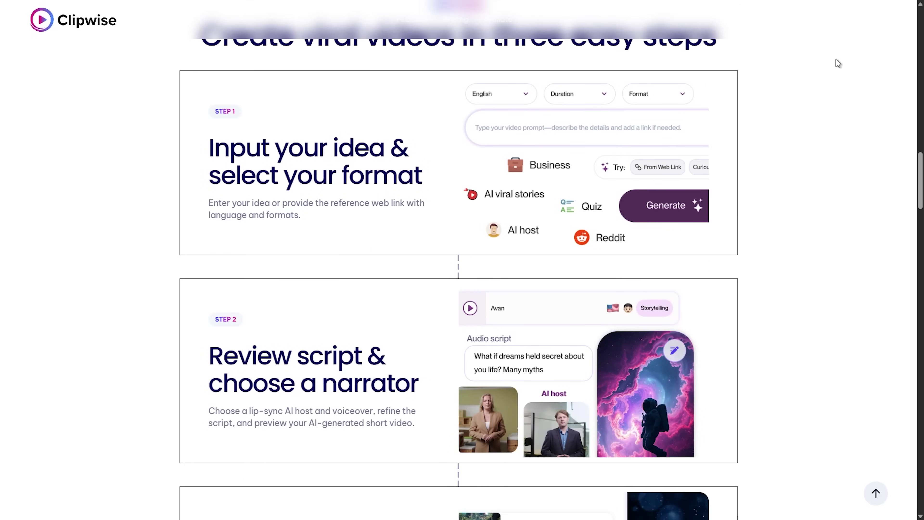
{"action": "scroll", "coordinate": [836, 59], "scroll_direction": "down", "scroll_amount": 6}
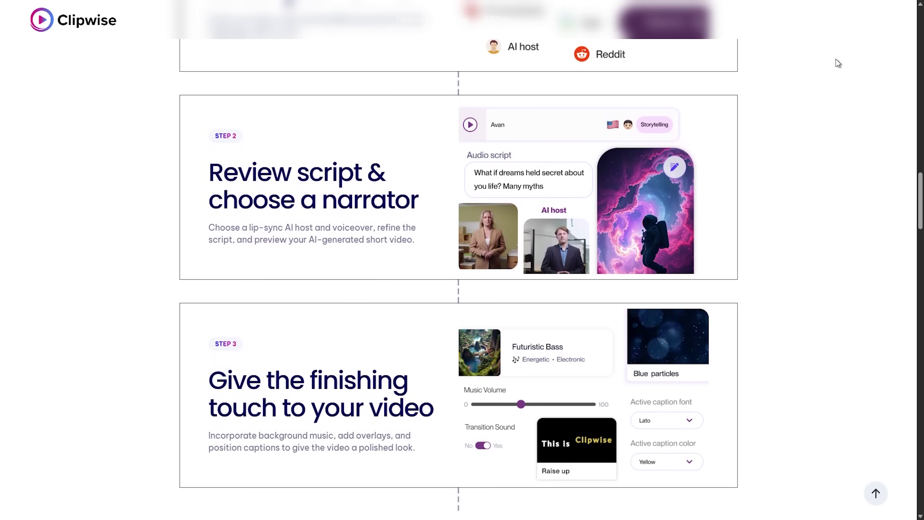
{"action": "scroll", "coordinate": [836, 59], "scroll_direction": "down", "scroll_amount": 5}
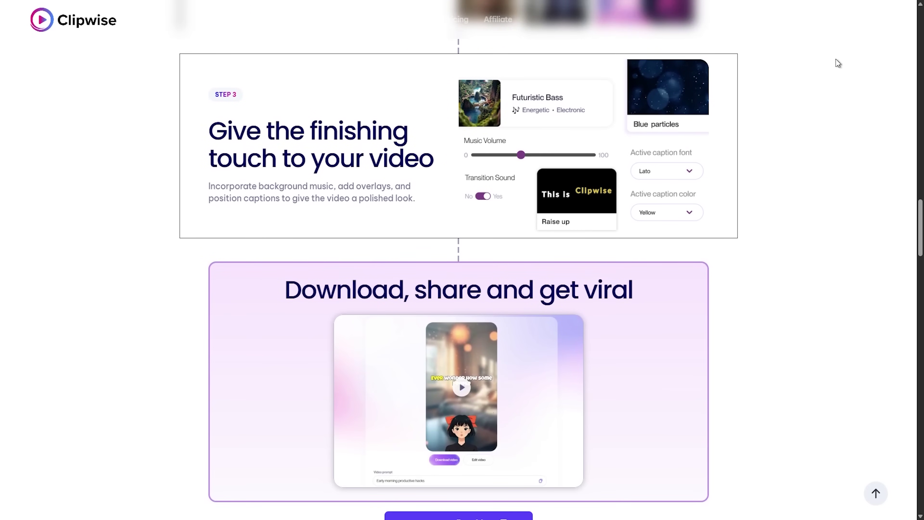
{"action": "scroll", "coordinate": [835, 60], "scroll_direction": "down", "scroll_amount": 6}
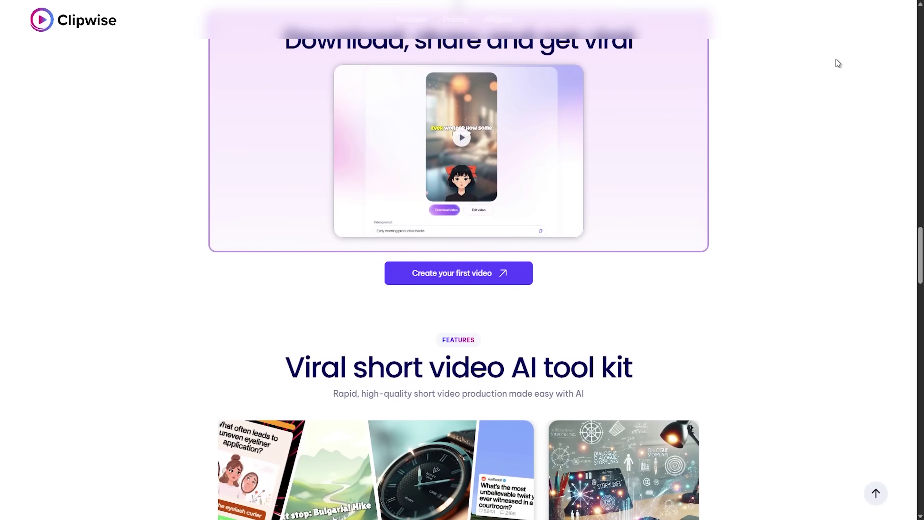
{"action": "scroll", "coordinate": [836, 59], "scroll_direction": "down", "scroll_amount": 6}
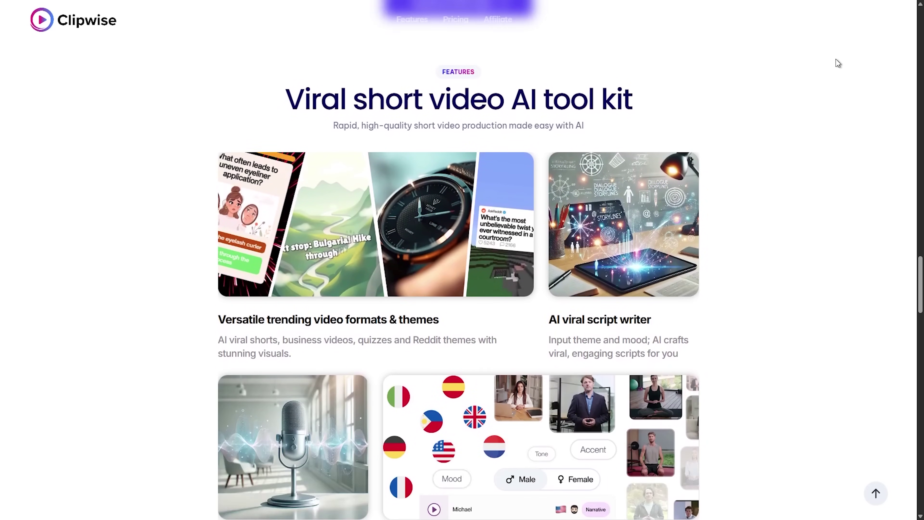
- Enter the prompt 'How can Quantum Computers improve AI', choose the Children's Book theme and generate the script
{"action": "scroll", "coordinate": [835, 60], "scroll_direction": "down", "scroll_amount": 3}
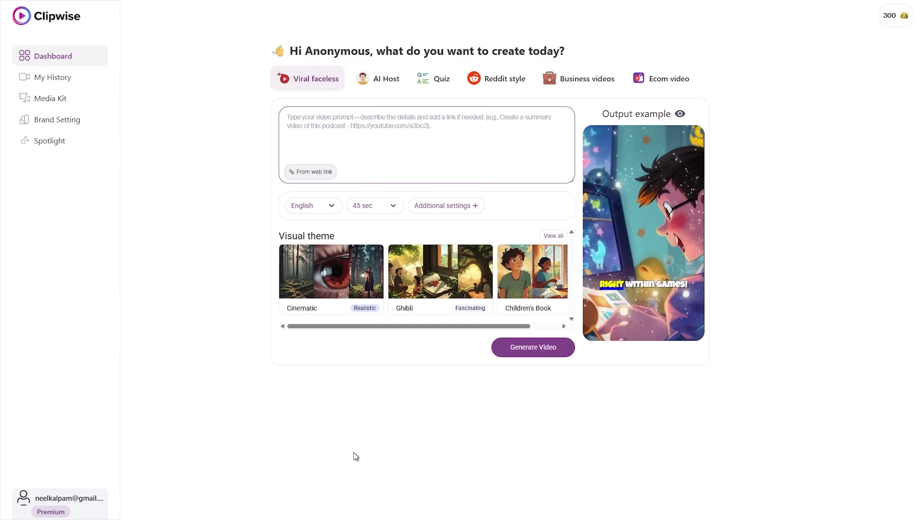
{"action": "left_click", "coordinate": [383, 136]}
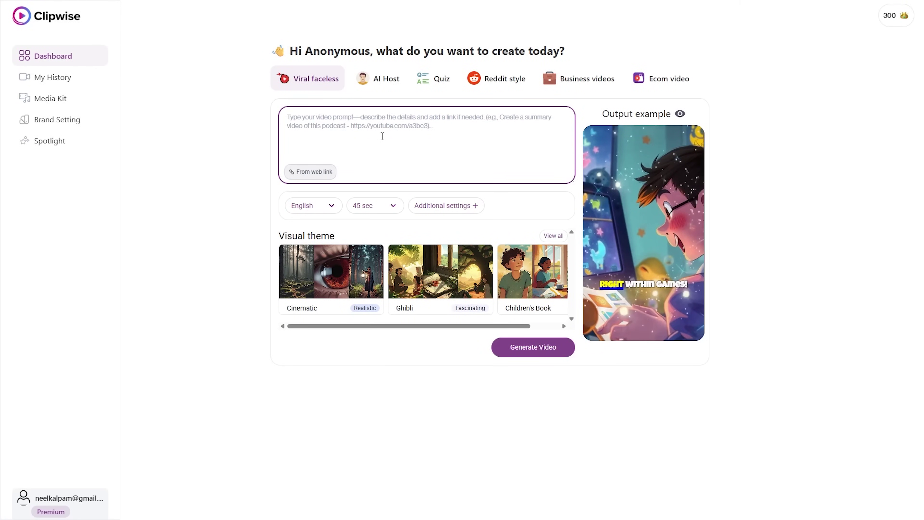
{"action": "type", "text": "How"}
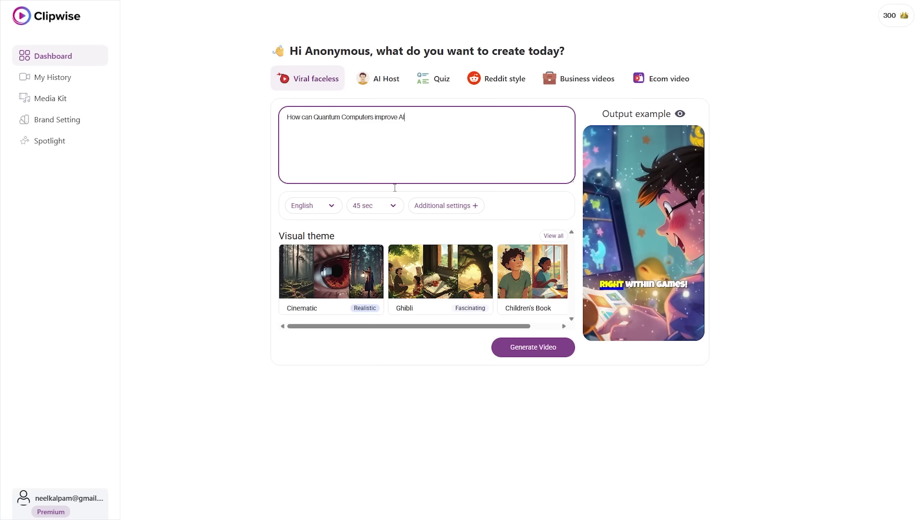
{"action": "scroll", "coordinate": [364, 271], "scroll_direction": "right", "scroll_amount": 3}
{"action": "scroll", "coordinate": [356, 274], "scroll_direction": "left", "scroll_amount": 3}
{"action": "left_click", "coordinate": [518, 272]}
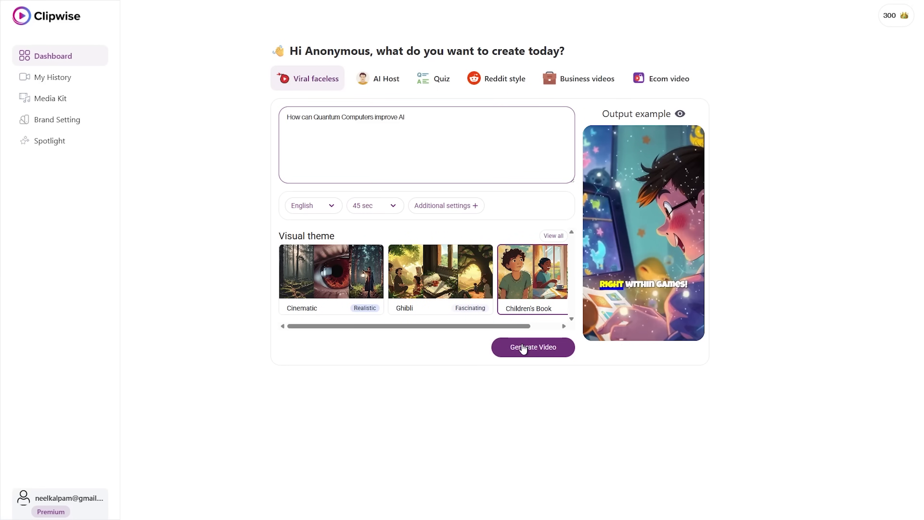
{"action": "left_click", "coordinate": [521, 345]}
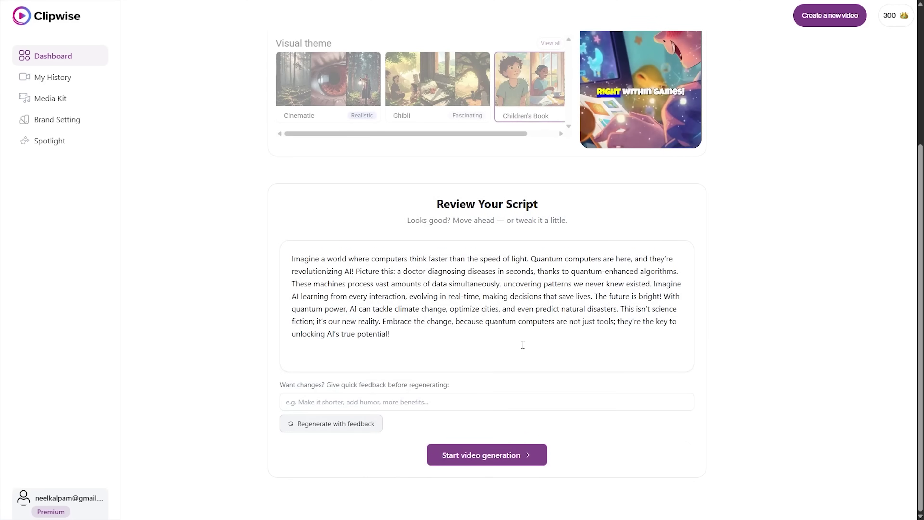
- Generate the video from the script with a previewed voice, then scroll down to the pricing plans
{"action": "left_click", "coordinate": [452, 454]}
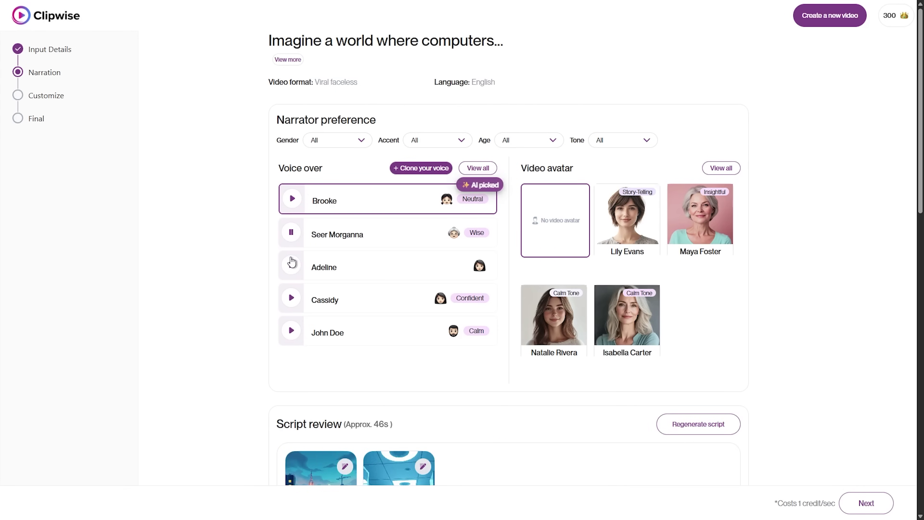
{"action": "scroll", "coordinate": [293, 262], "scroll_direction": "down", "scroll_amount": 2}
{"action": "left_click", "coordinate": [332, 273]}
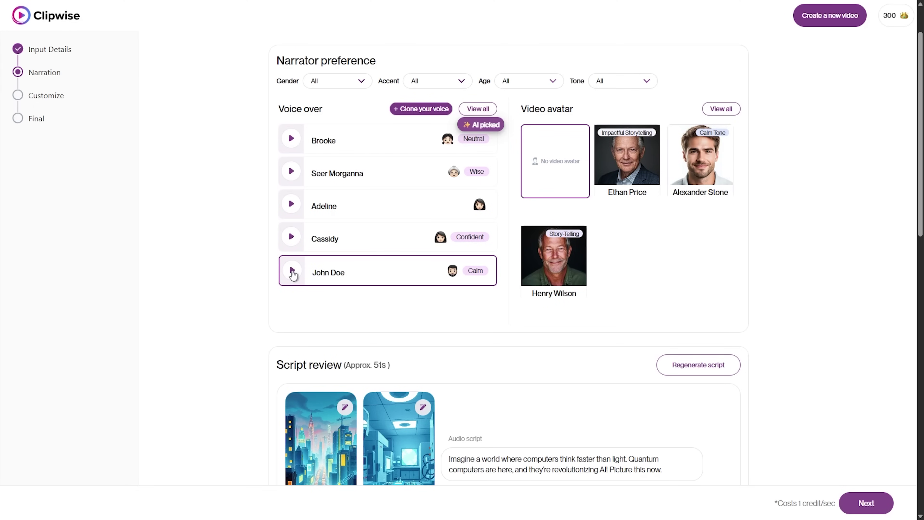
{"action": "scroll", "coordinate": [393, 329], "scroll_direction": "down", "scroll_amount": 2}
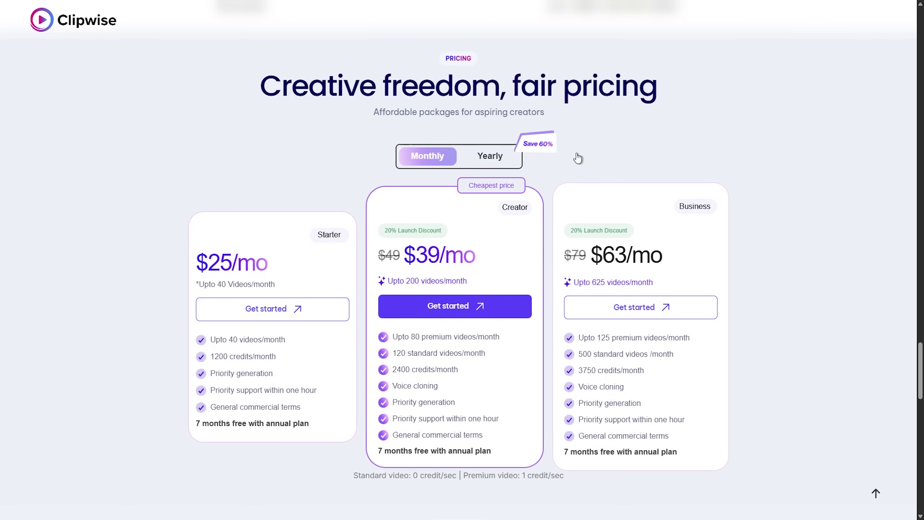
- Toggle the Clipwise Starter, Creator and Business plans from monthly to yearly pricing
{"action": "left_click", "coordinate": [503, 159]}
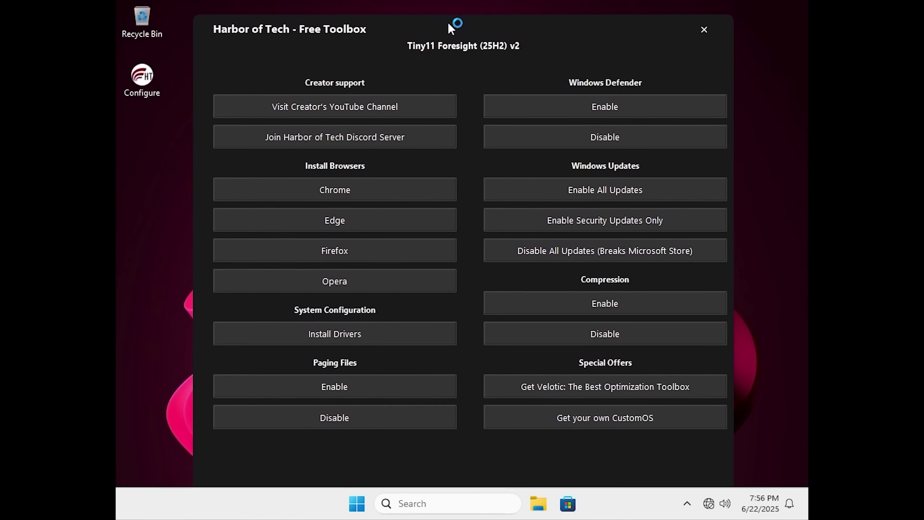
- Enable Compression in the toolbox, acknowledge the success message and close the toolbox
{"action": "left_click", "coordinate": [528, 299]}
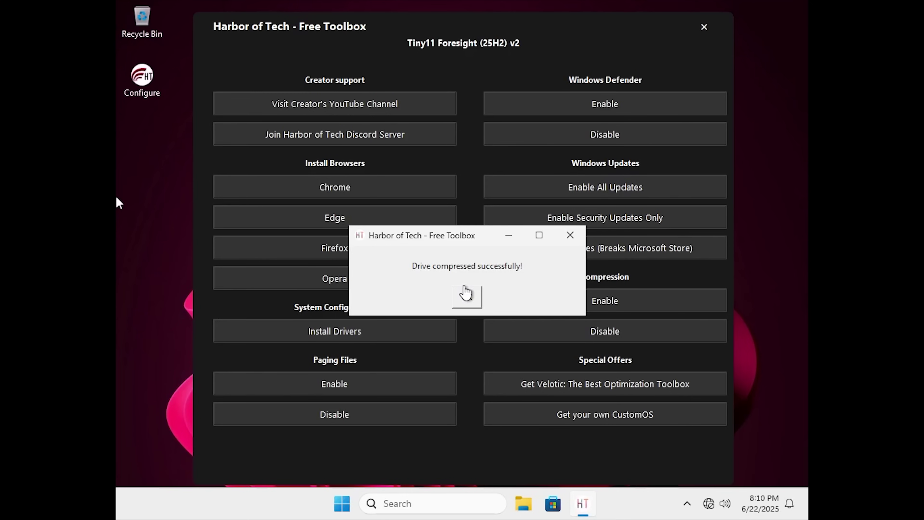
{"action": "left_click", "coordinate": [467, 297]}
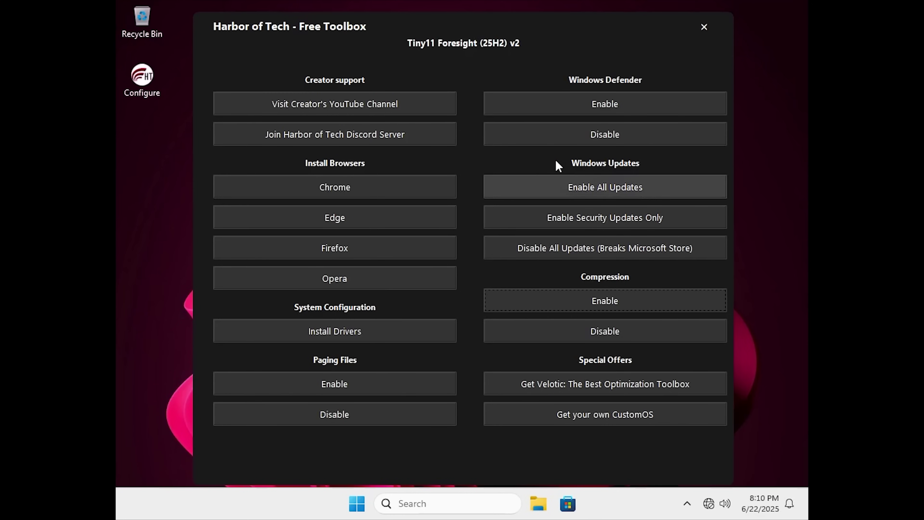
{"action": "left_click", "coordinate": [709, 26]}
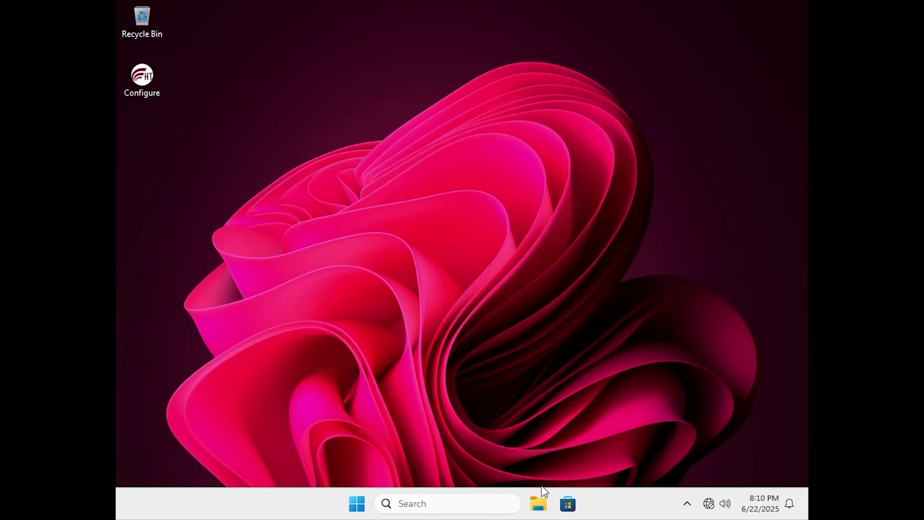
{"action": "left_click", "coordinate": [537, 502]}
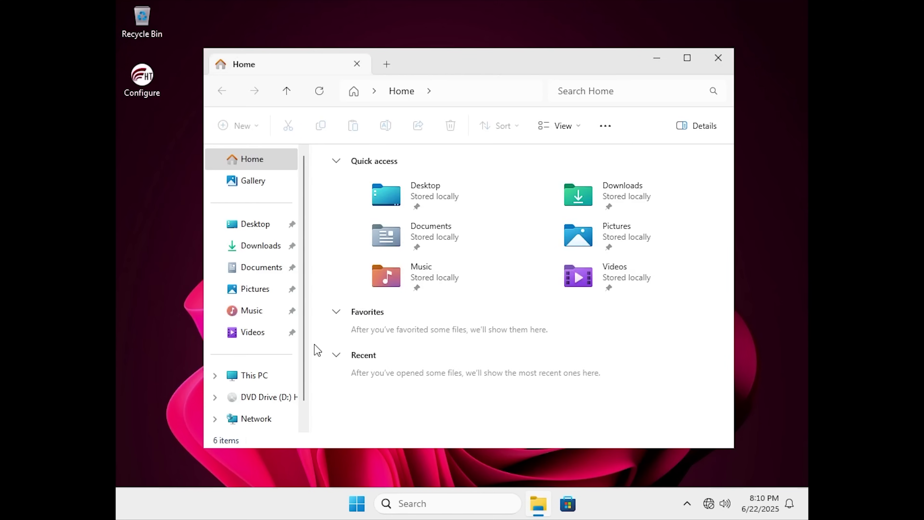
{"action": "left_click", "coordinate": [275, 382]}
{"action": "left_click", "coordinate": [419, 200]}
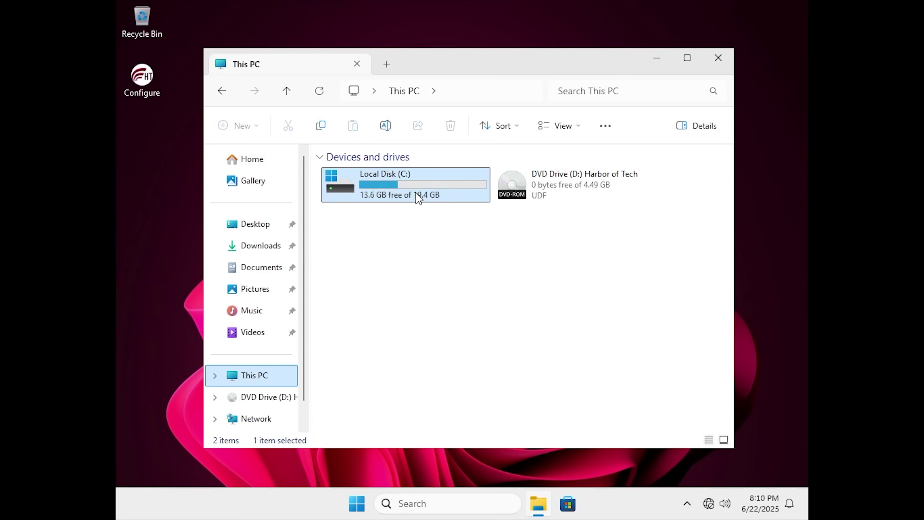
{"action": "right_click", "coordinate": [418, 198]}
{"action": "left_click", "coordinate": [439, 377]}
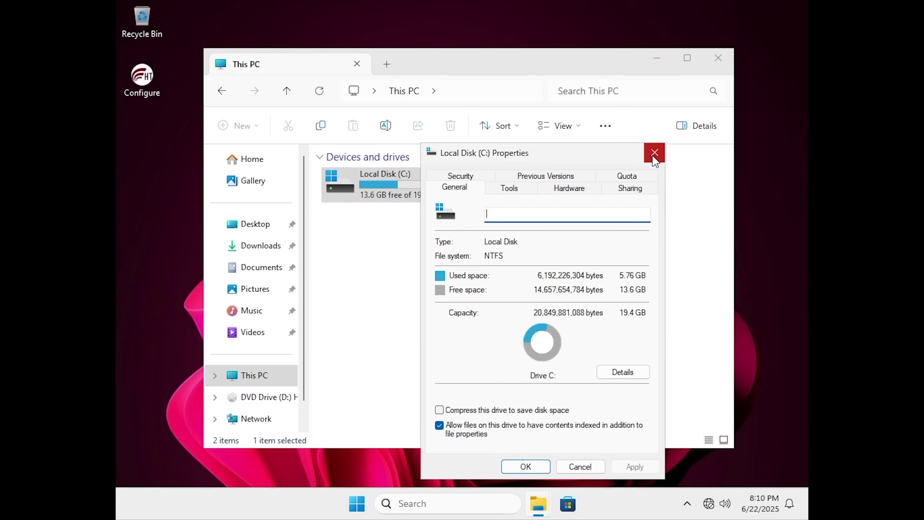
{"action": "left_click", "coordinate": [654, 155]}
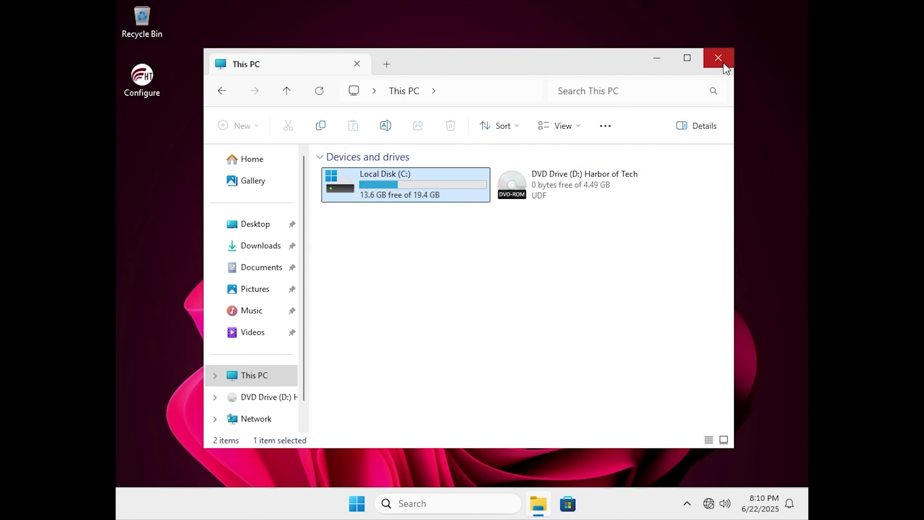
{"action": "left_click", "coordinate": [718, 58]}
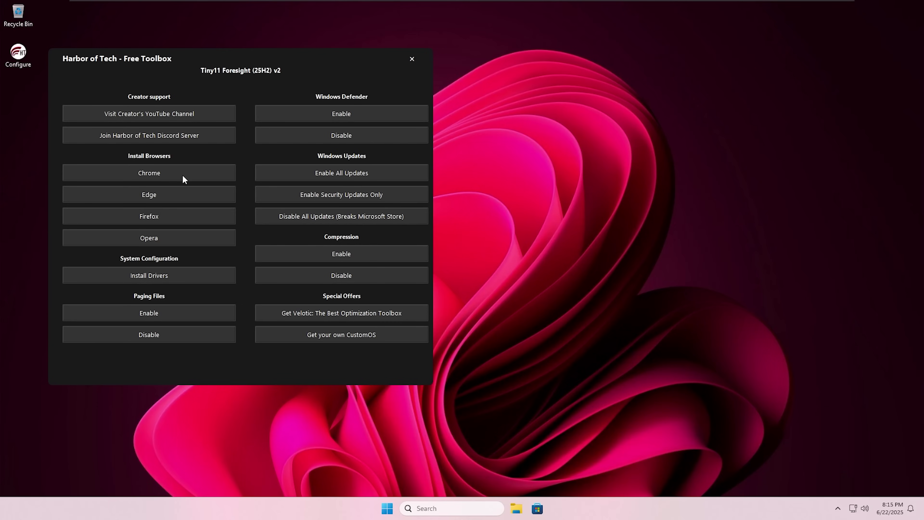
- Install Google Chrome from the toolbox's Install Browsers section
{"action": "left_click", "coordinate": [182, 175]}
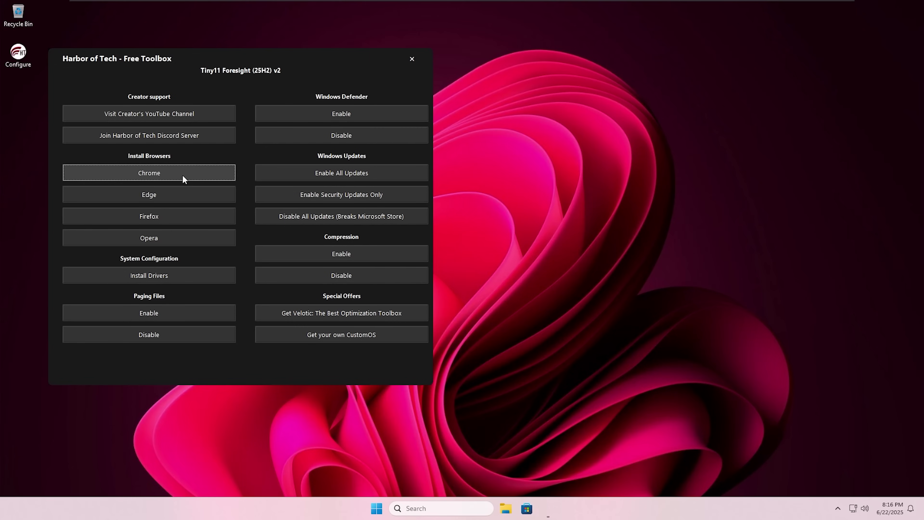
- Open links in Chrome, skip sign-in, view the YouTube channel and Discord invite, closing each window
{"action": "left_click", "coordinate": [465, 286]}
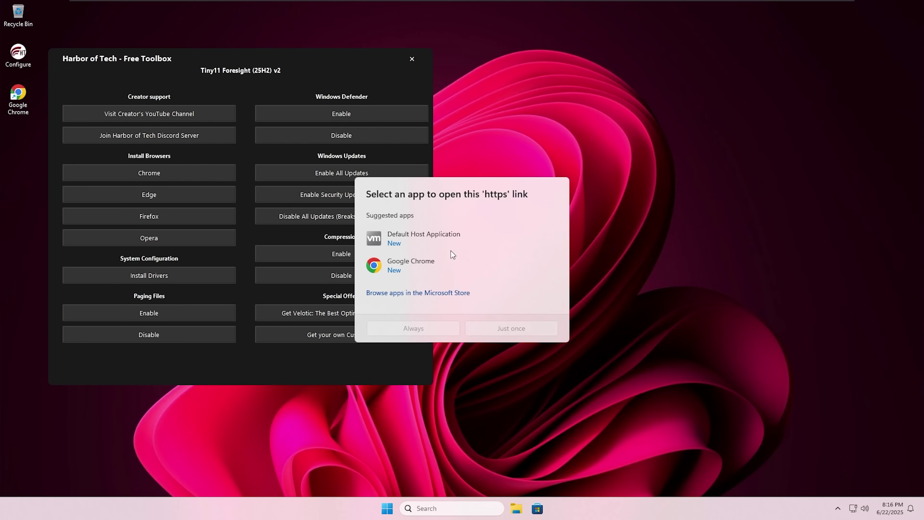
{"action": "left_click", "coordinate": [451, 254]}
{"action": "left_click", "coordinate": [419, 324]}
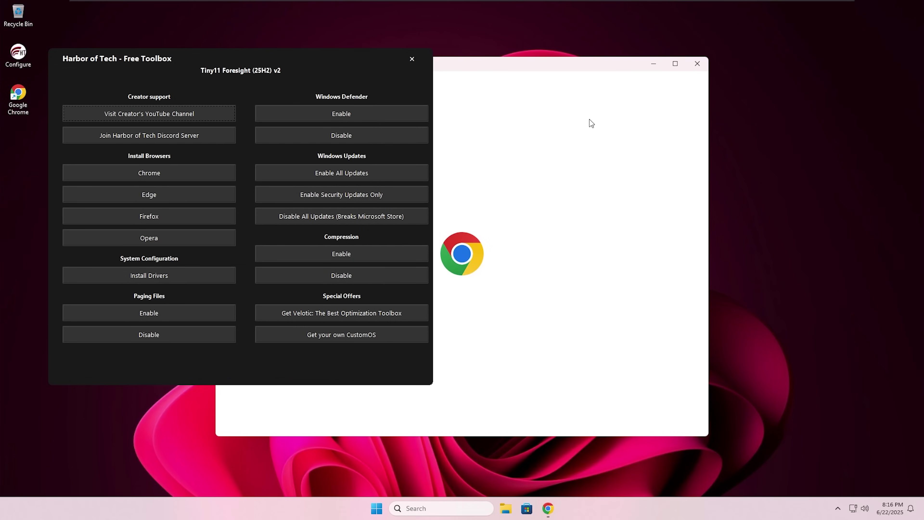
{"action": "left_click", "coordinate": [659, 414]}
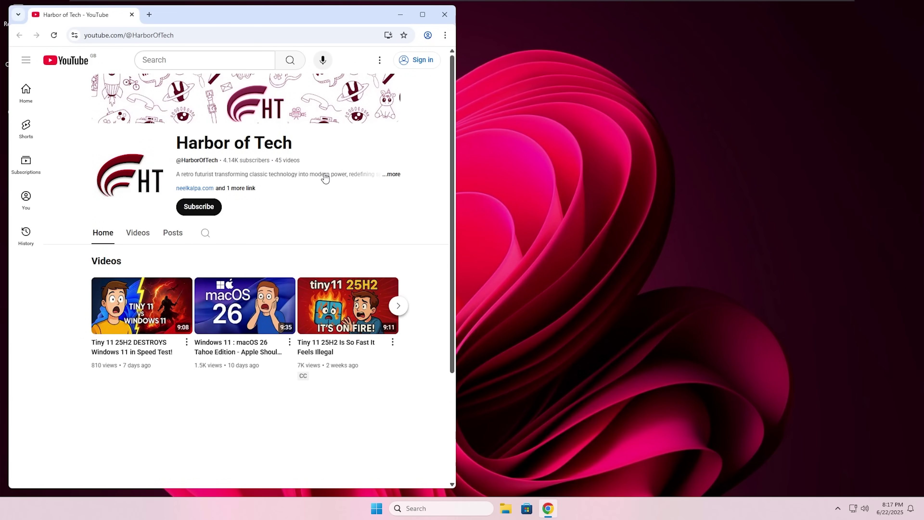
{"action": "left_click", "coordinate": [439, 18]}
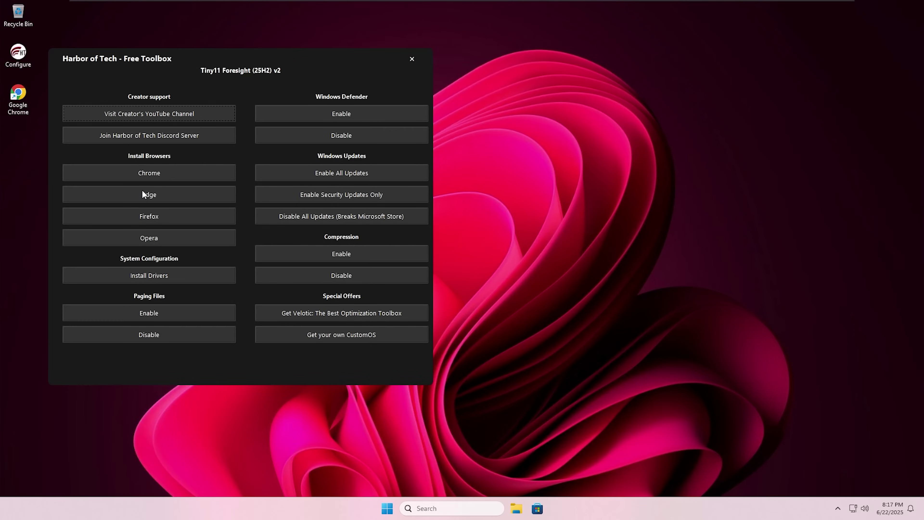
{"action": "left_click", "coordinate": [186, 139]}
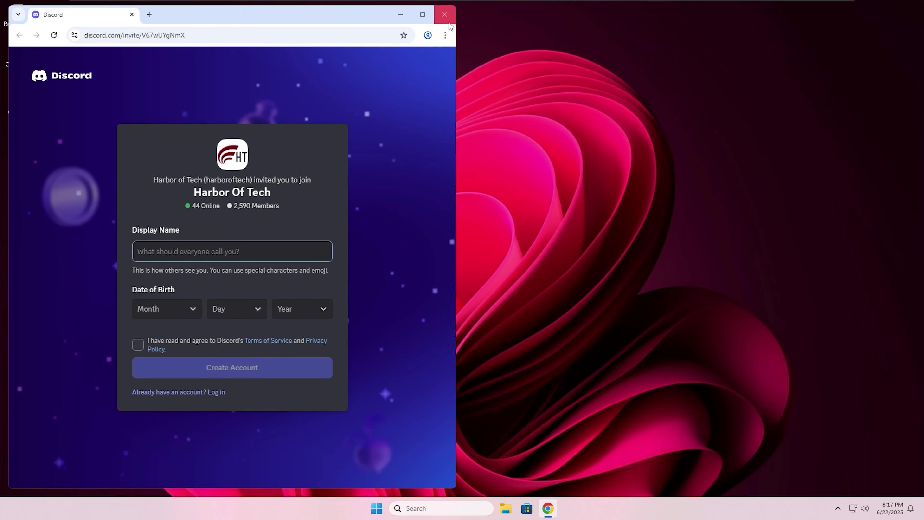
{"action": "left_click", "coordinate": [445, 15]}
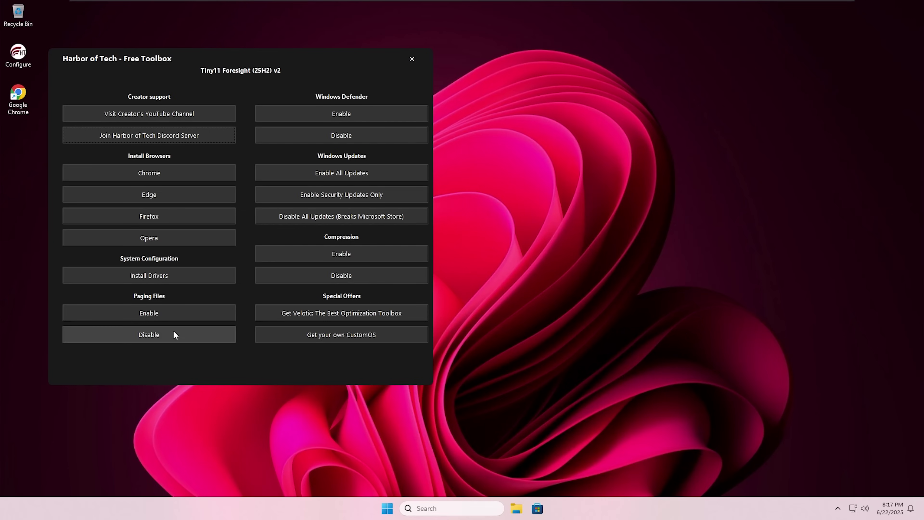
- Enable paging files, then open Microsoft Store, browse its featured carousel, and close it
{"action": "left_click", "coordinate": [173, 313]}
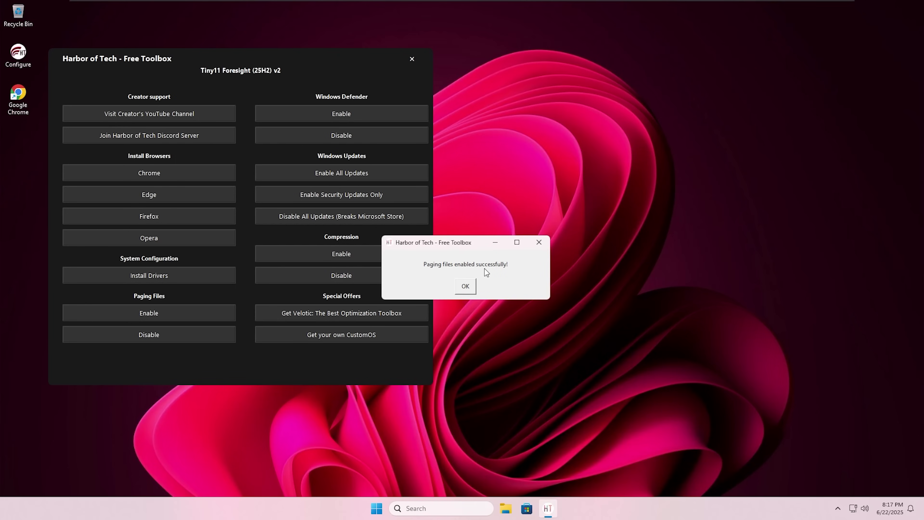
{"action": "left_click", "coordinate": [468, 281]}
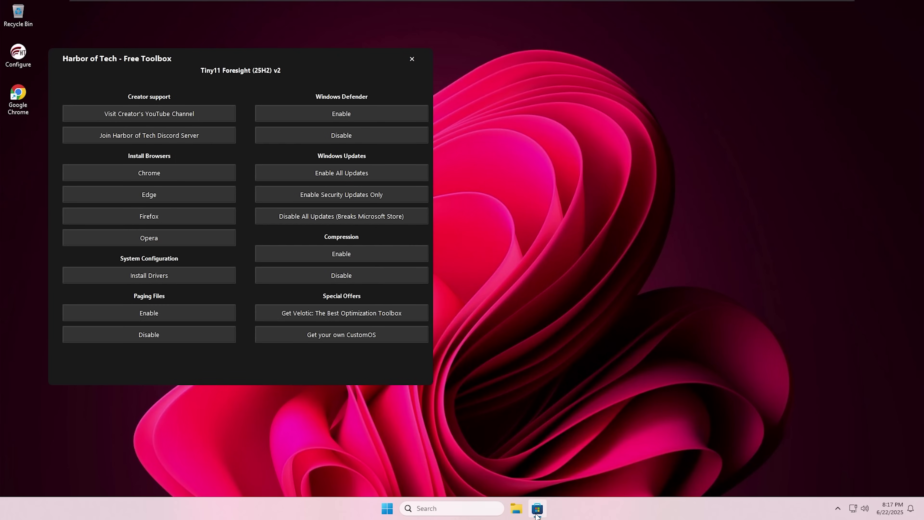
{"action": "left_click", "coordinate": [537, 509]}
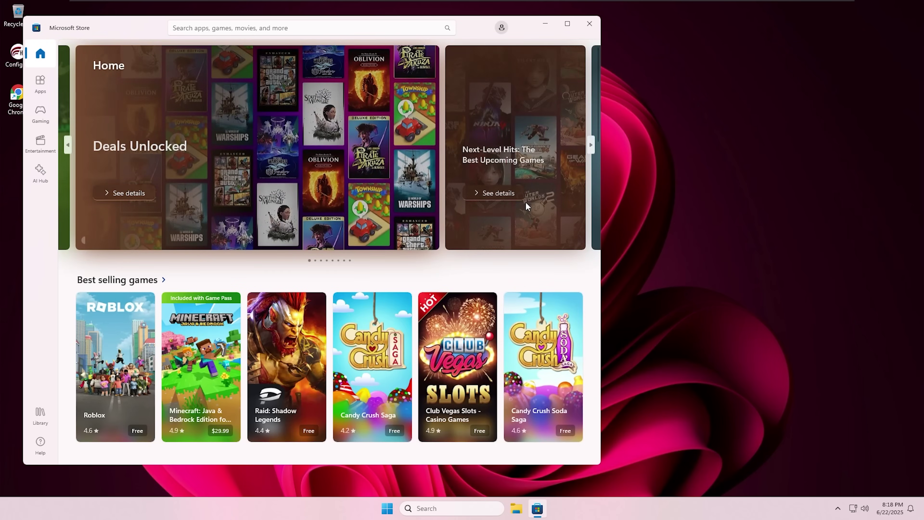
{"action": "left_click", "coordinate": [525, 203]}
{"action": "left_click", "coordinate": [526, 202]}
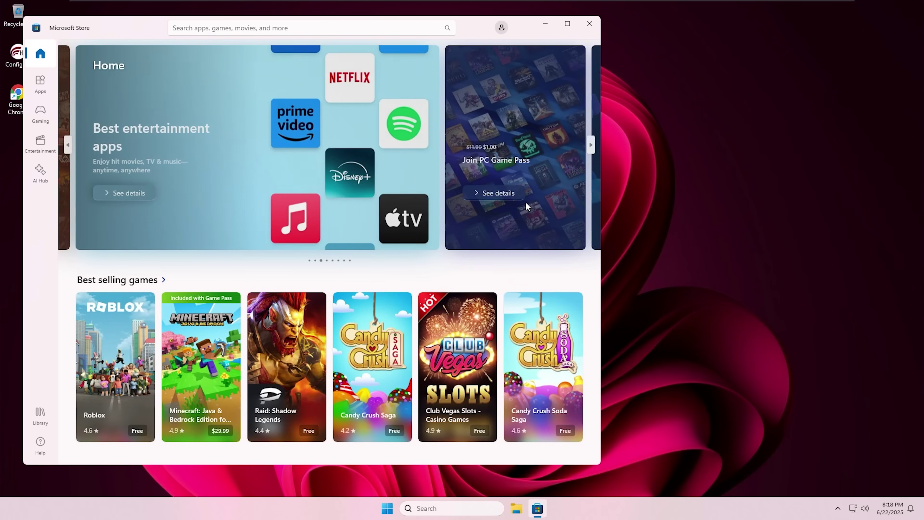
{"action": "left_click", "coordinate": [587, 29]}
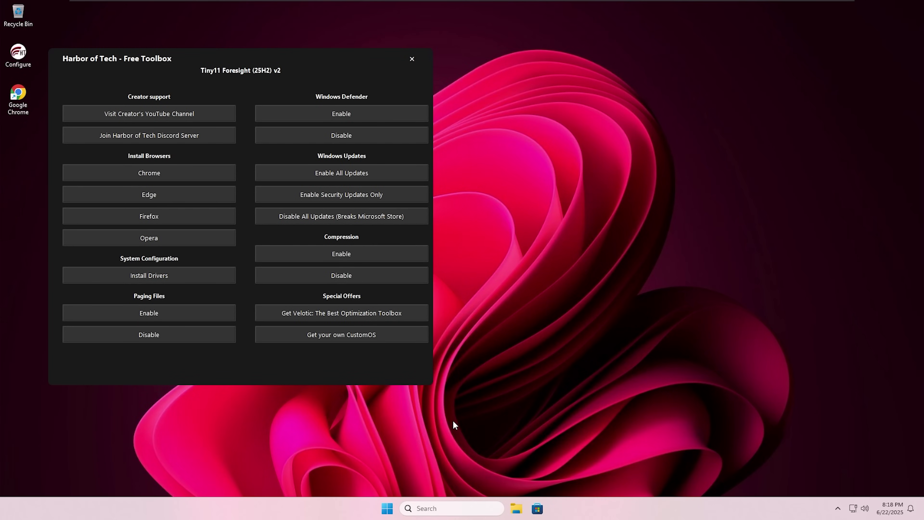
{"action": "left_click", "coordinate": [387, 507]}
{"action": "left_click", "coordinate": [346, 226]}
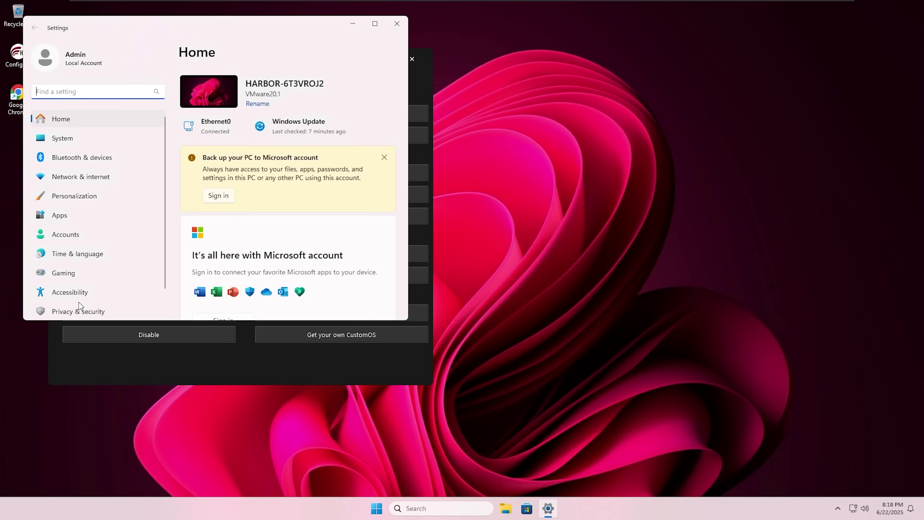
{"action": "scroll", "coordinate": [78, 305], "scroll_direction": "down", "scroll_amount": 1}
{"action": "left_click", "coordinate": [92, 309]}
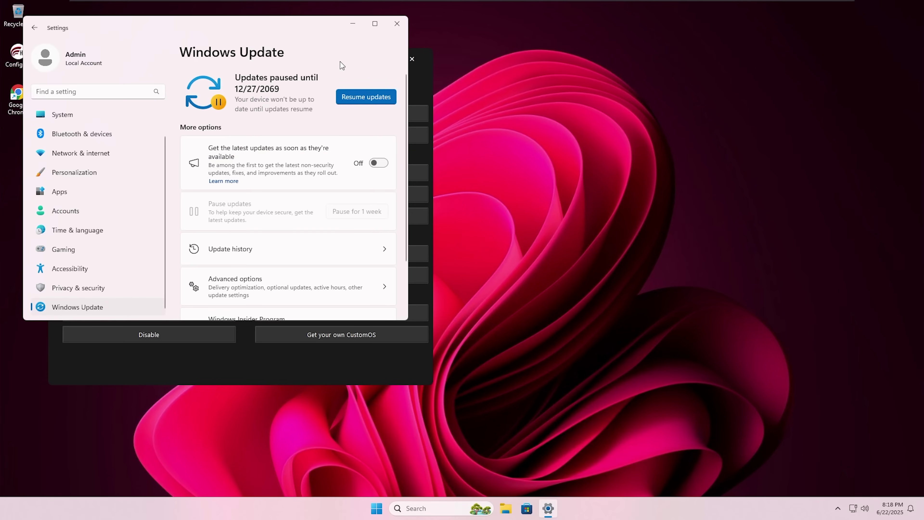
{"action": "left_click", "coordinate": [397, 23]}
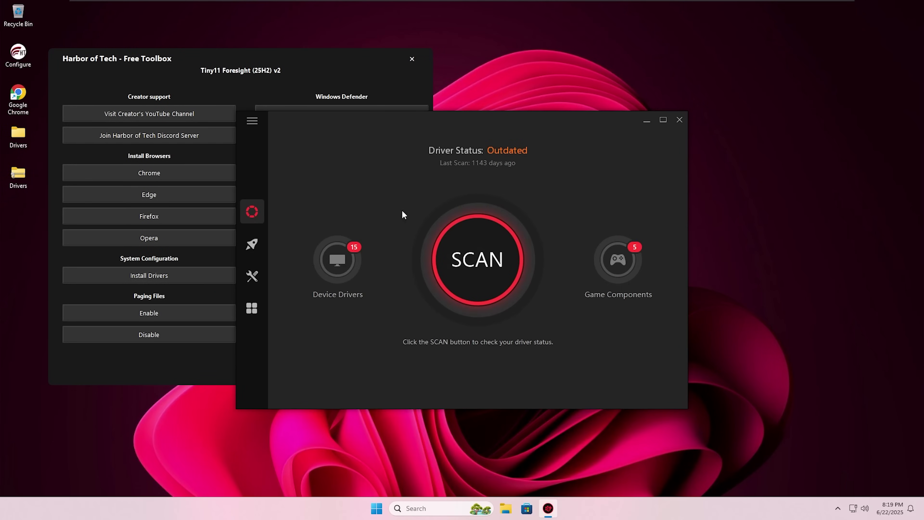
- Scan for drivers, select all 13 outdated items, turn off Auto Backup, and start updating
{"action": "left_click", "coordinate": [477, 258]}
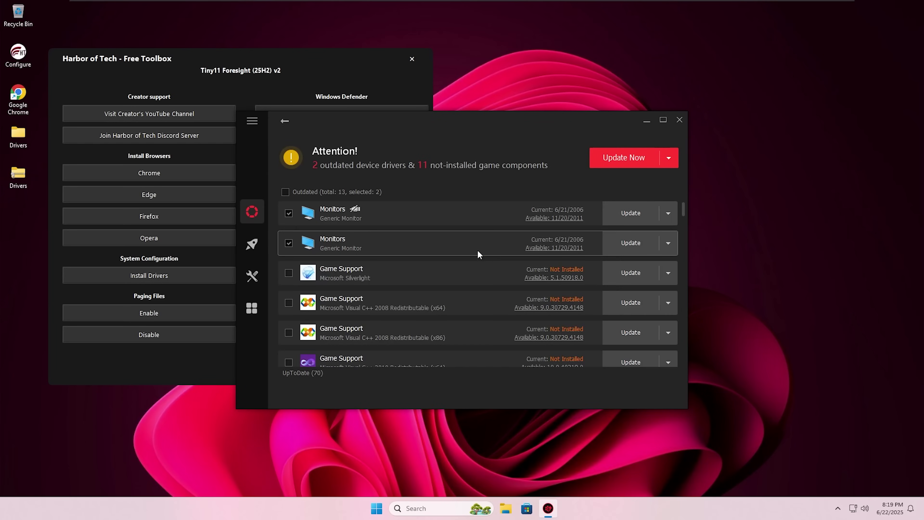
{"action": "left_click", "coordinate": [285, 192]}
{"action": "left_click", "coordinate": [668, 157]}
{"action": "left_click", "coordinate": [667, 193]}
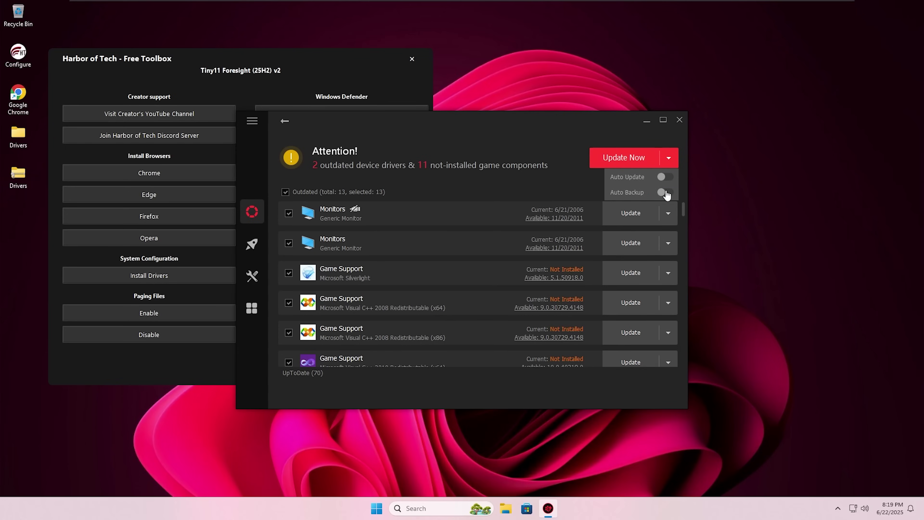
{"action": "left_click", "coordinate": [582, 183]}
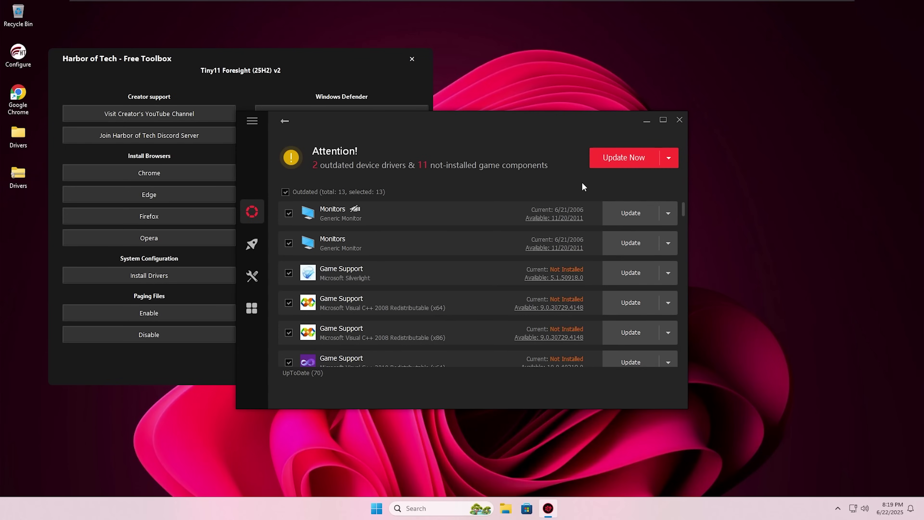
{"action": "left_click", "coordinate": [604, 165]}
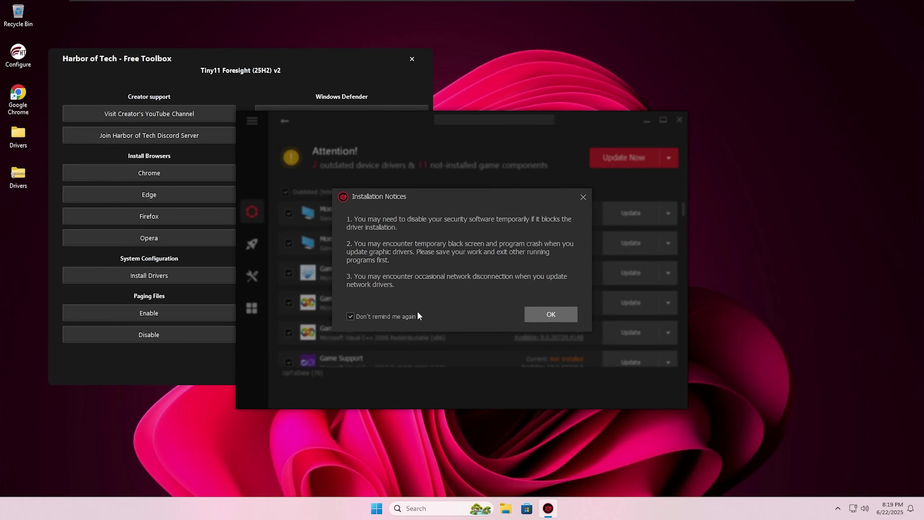
- Accept the installation notices and skip the restore-point prompt so the 13 updates install
{"action": "left_click", "coordinate": [544, 310]}
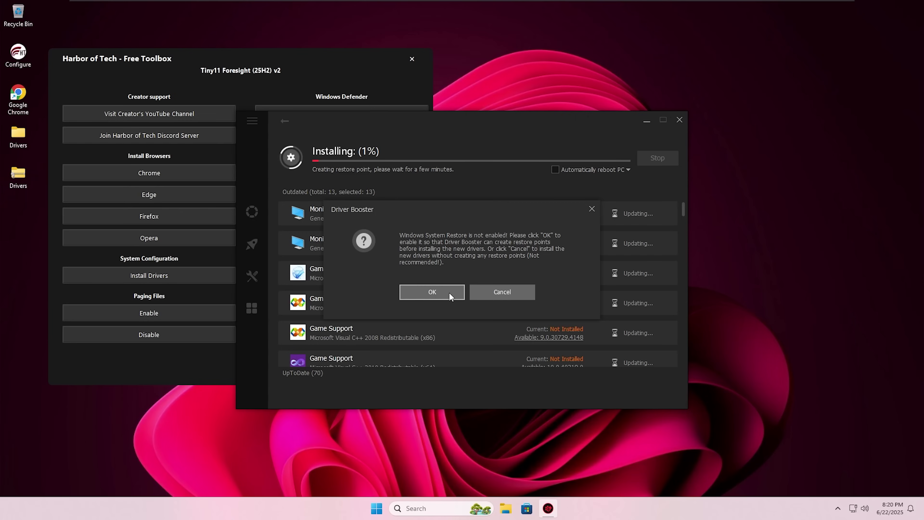
{"action": "left_click", "coordinate": [491, 295]}
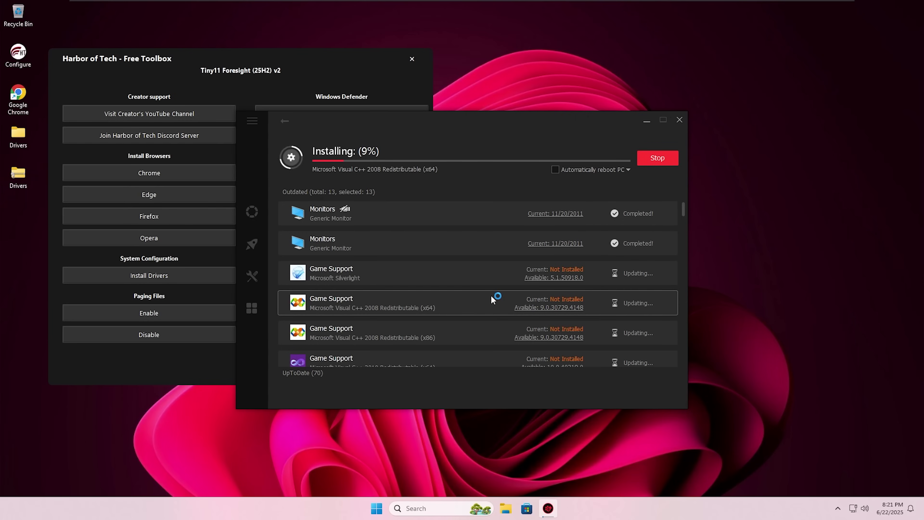